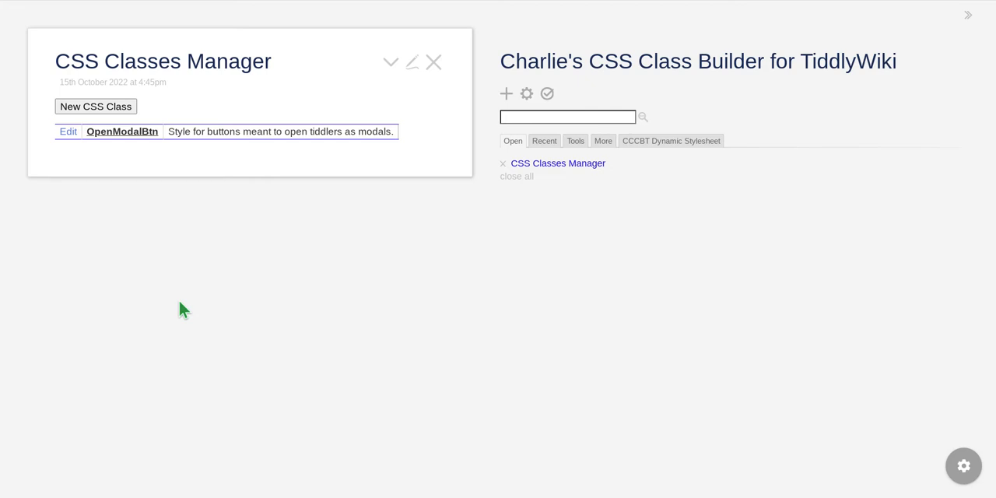
Step: Open the OpenModalBtn class for editing and set its background-color to light green #def9c8
{"action": "left_click", "coordinate": [68, 131]}
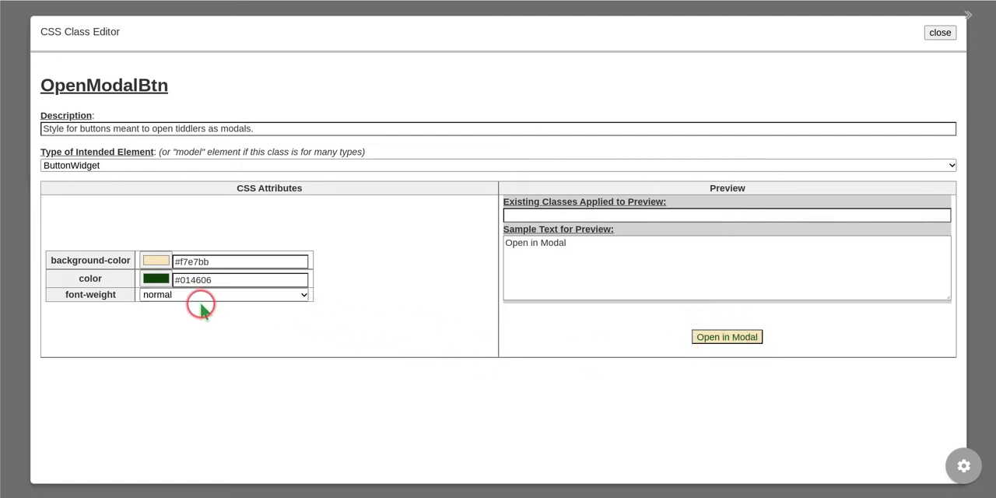
{"action": "left_click", "coordinate": [155, 265]}
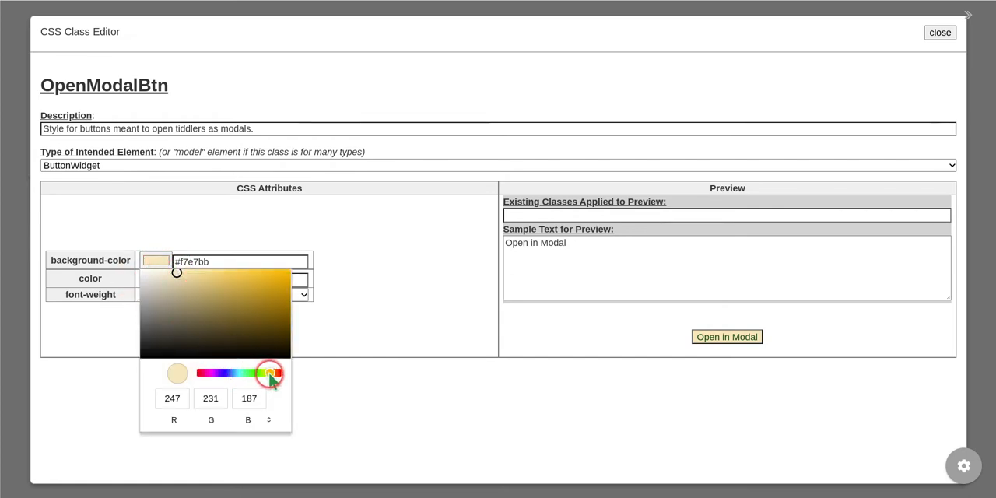
{"action": "left_click_drag", "start_coordinate": [268, 376], "coordinate": [259, 378]}
{"action": "mouse_move", "coordinate": [197, 300]}
{"action": "left_mouse_down"}
{"action": "mouse_move", "coordinate": [178, 272]}
{"action": "mouse_move", "coordinate": [261, 325]}
{"action": "mouse_move", "coordinate": [172, 274]}
{"action": "left_mouse_up"}
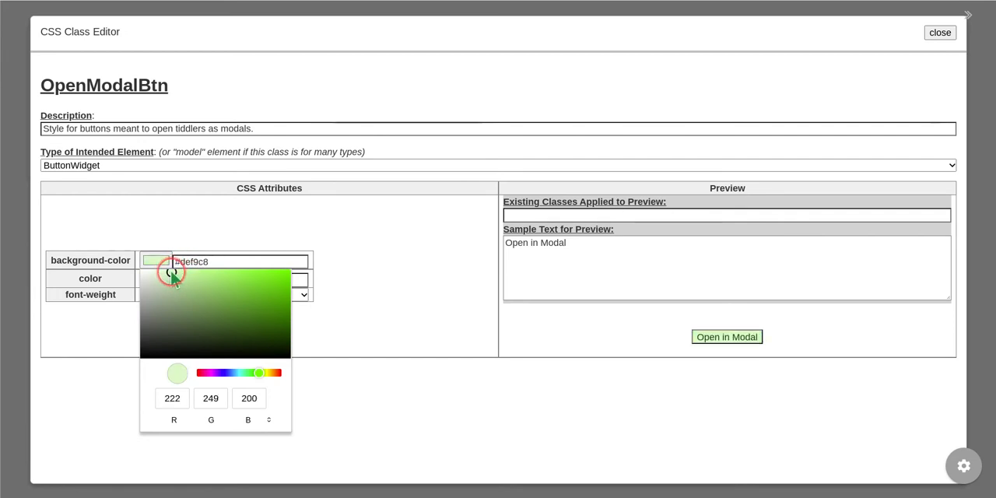
{"action": "left_click", "coordinate": [401, 342]}
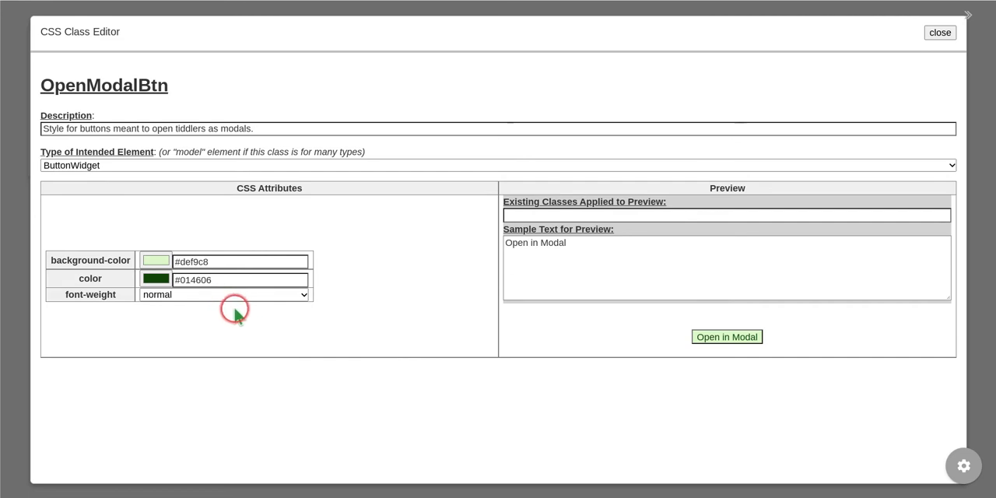
Step: Set the OpenModalBtn class's text color to blue #2536b6 and its font-weight to bold
{"action": "left_click", "coordinate": [156, 278]}
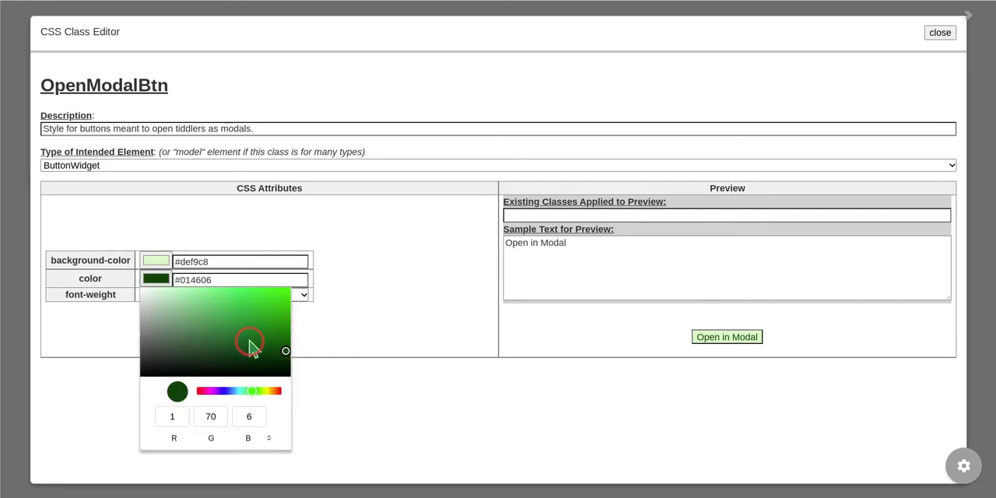
{"action": "left_click", "coordinate": [226, 392]}
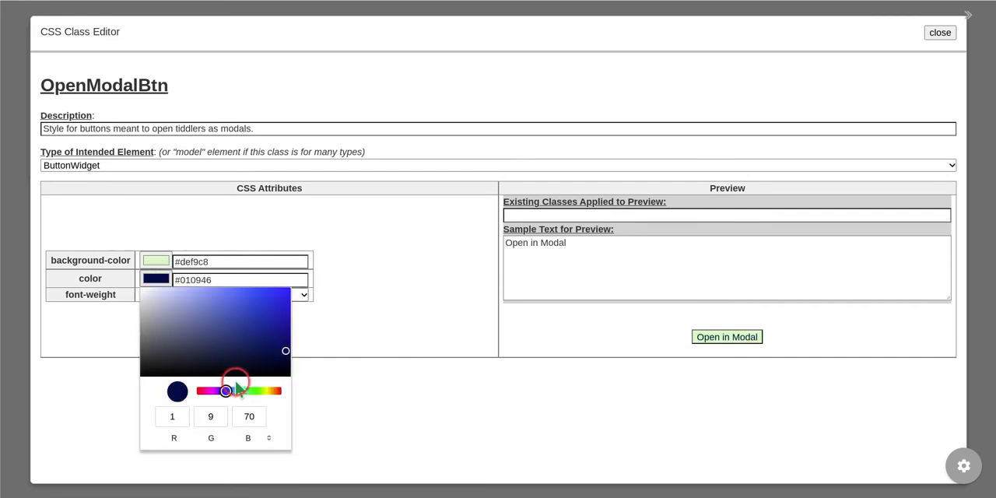
{"action": "left_click_drag", "start_coordinate": [287, 350], "coordinate": [257, 317]}
{"action": "left_click", "coordinate": [374, 330]}
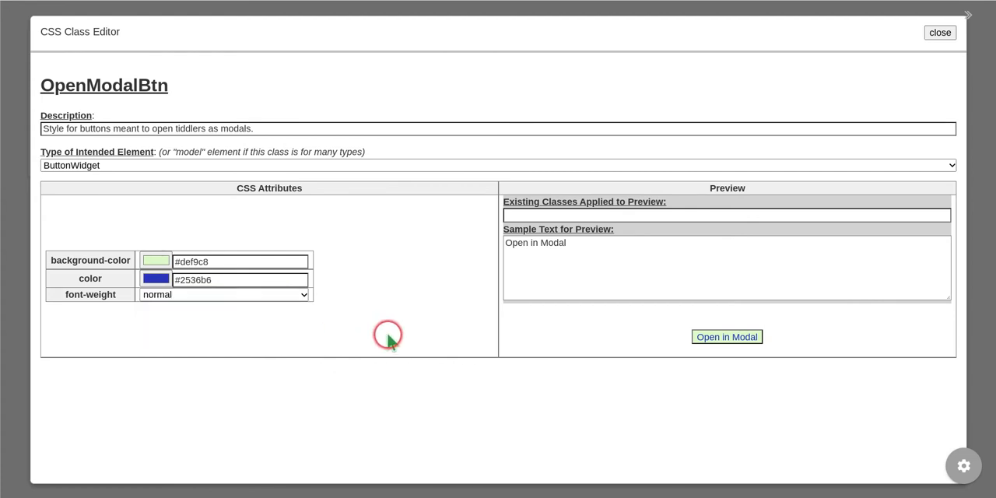
{"action": "left_click", "coordinate": [206, 294]}
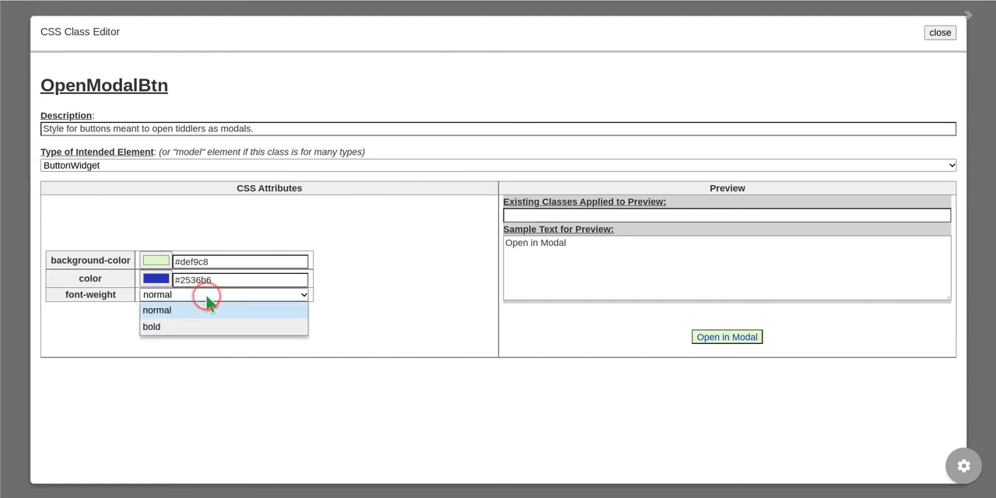
{"action": "left_click", "coordinate": [178, 329]}
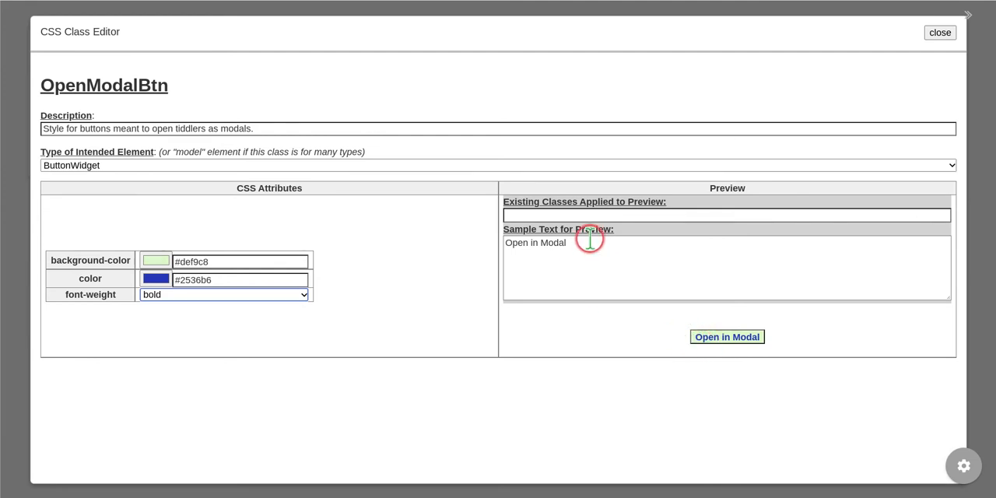
Step: Replace the preview's sample text with "Open in Modal Window"
{"action": "left_click_drag", "start_coordinate": [589, 238], "coordinate": [474, 235]}
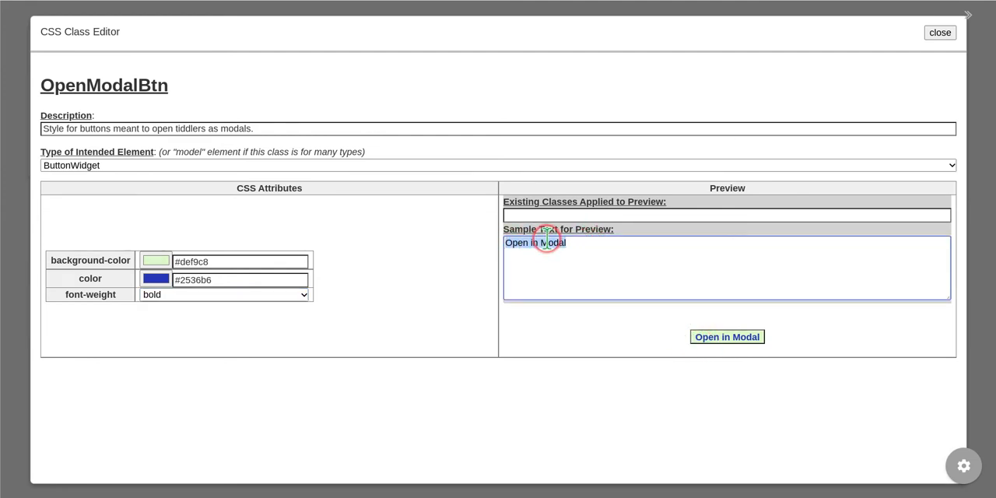
{"action": "key", "text": "BackSpace"}
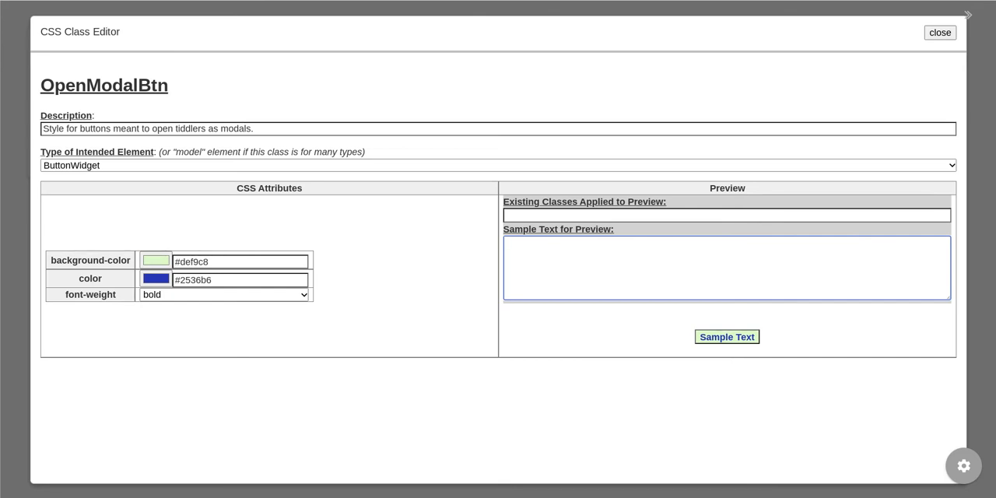
{"action": "type", "text": "Open in M"}
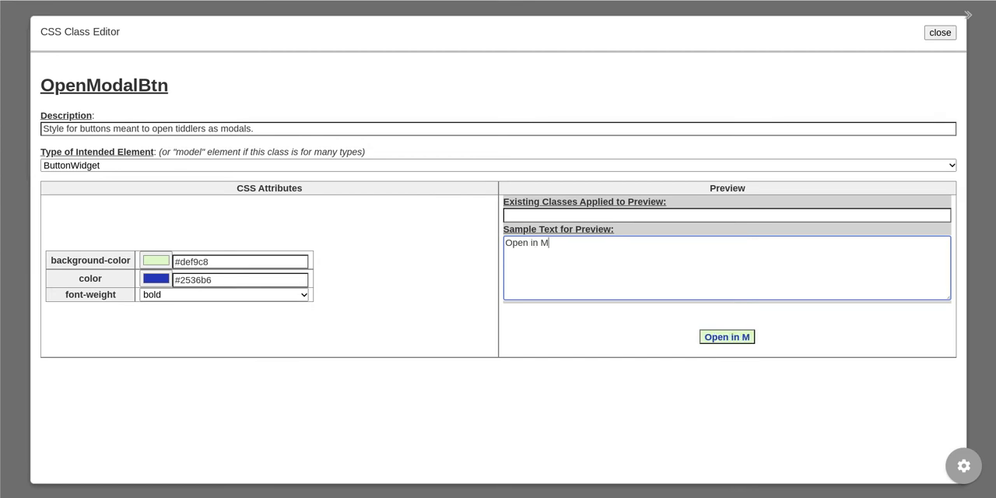
{"action": "type", "text": "odal Window"}
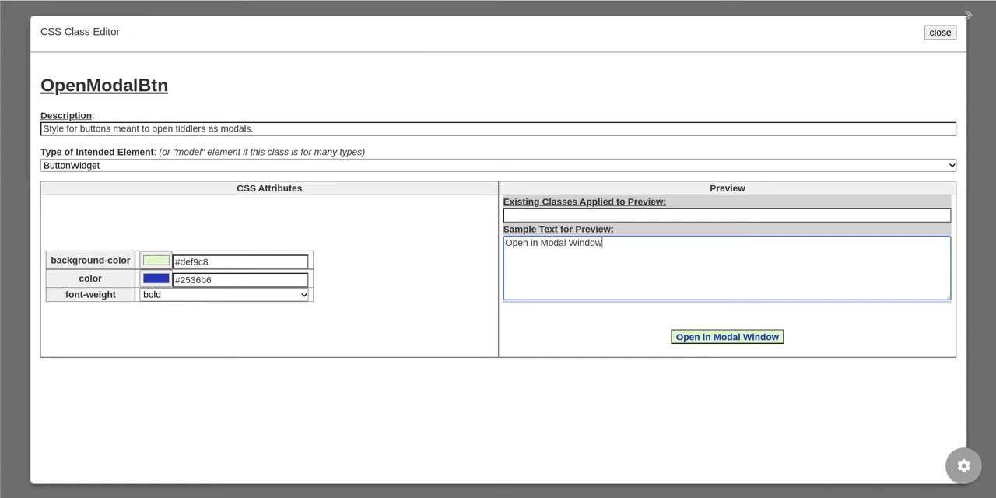
Step: Review the intended element types, keep ButtonWidget selected, and close the CSS Class Editor
{"action": "left_click", "coordinate": [186, 164]}
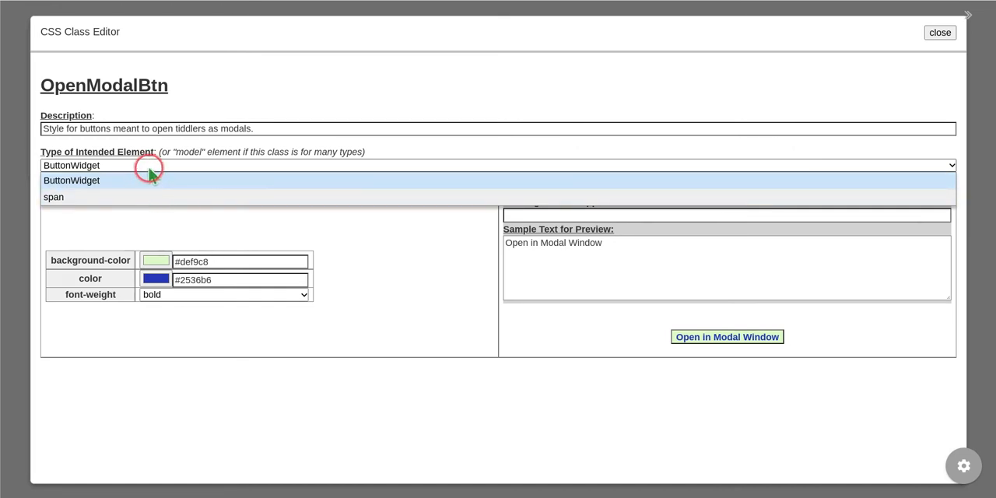
{"action": "left_click", "coordinate": [149, 165]}
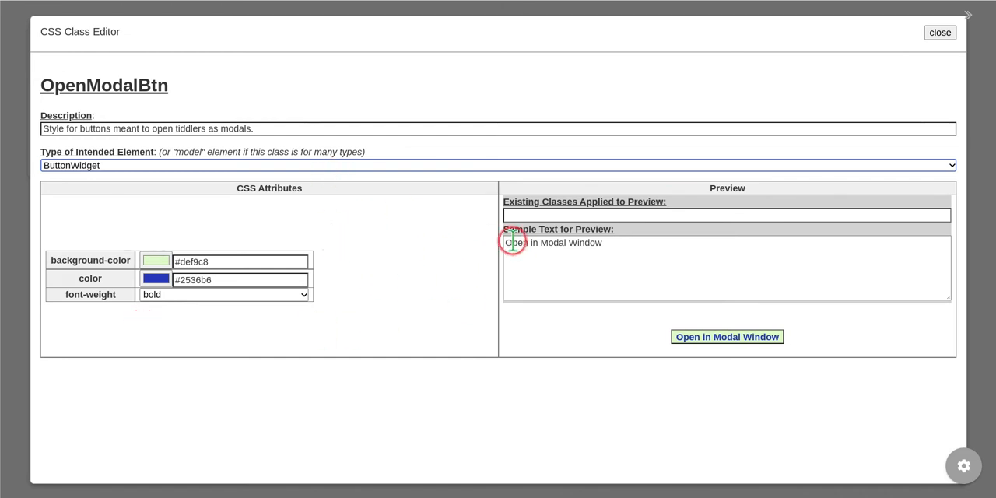
{"action": "left_click", "coordinate": [939, 32]}
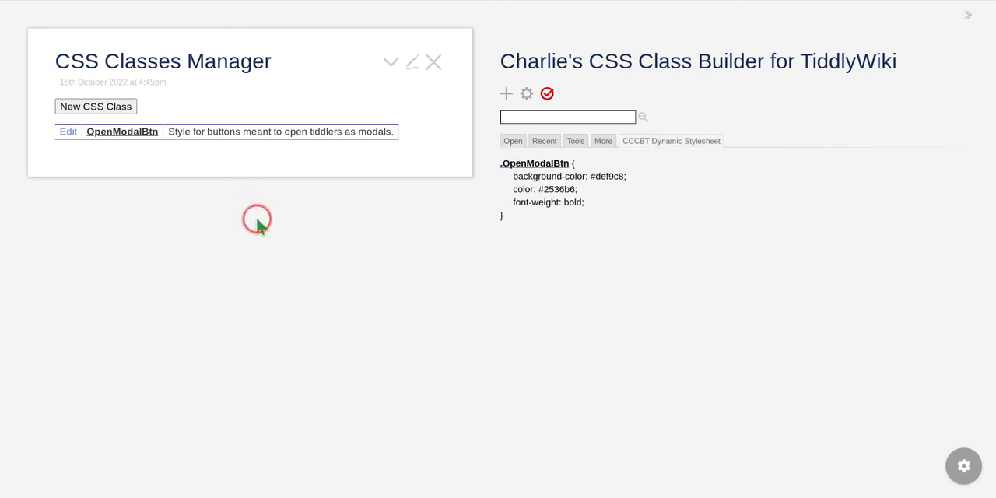
Step: Open the recently modified OpenModalBtn tiddler and examine its rule in the CCCBT Dynamic Stylesheet
{"action": "left_click", "coordinate": [544, 141]}
{"action": "left_click", "coordinate": [535, 177]}
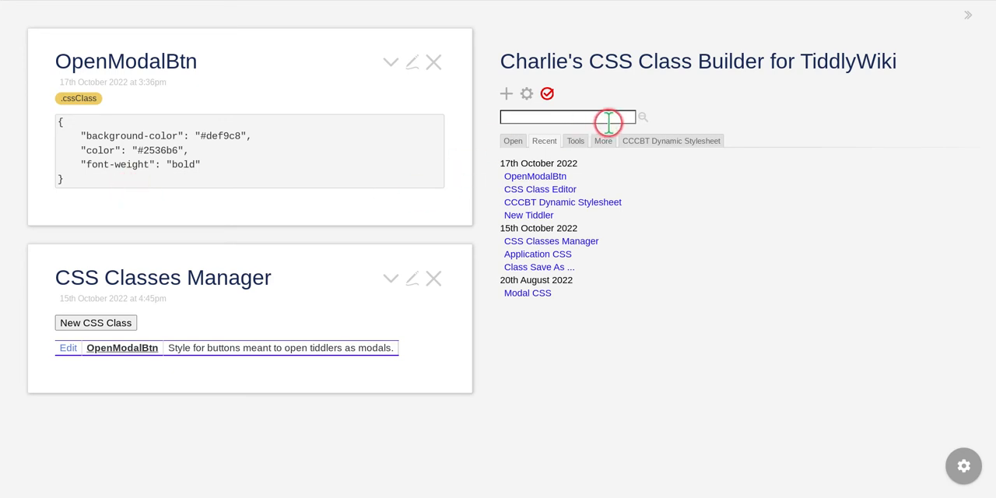
{"action": "left_click", "coordinate": [672, 143]}
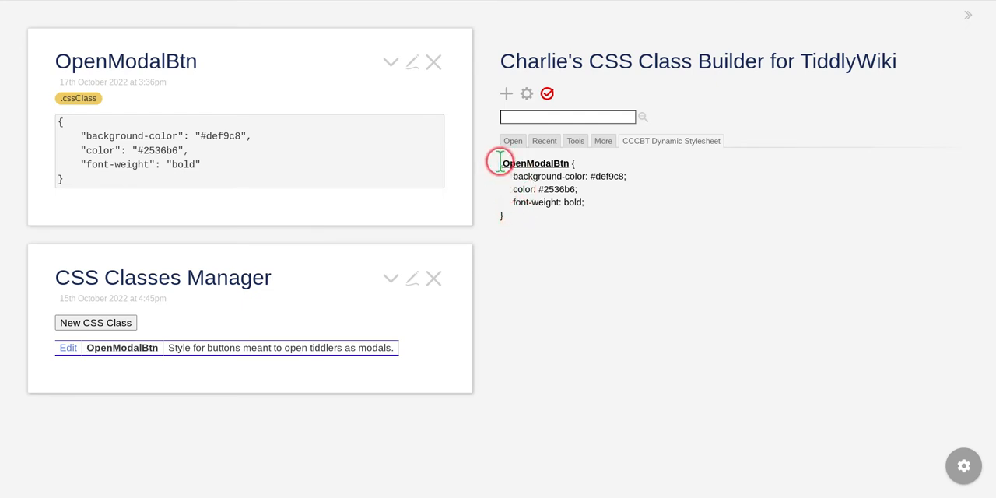
{"action": "left_click_drag", "start_coordinate": [501, 162], "coordinate": [531, 218]}
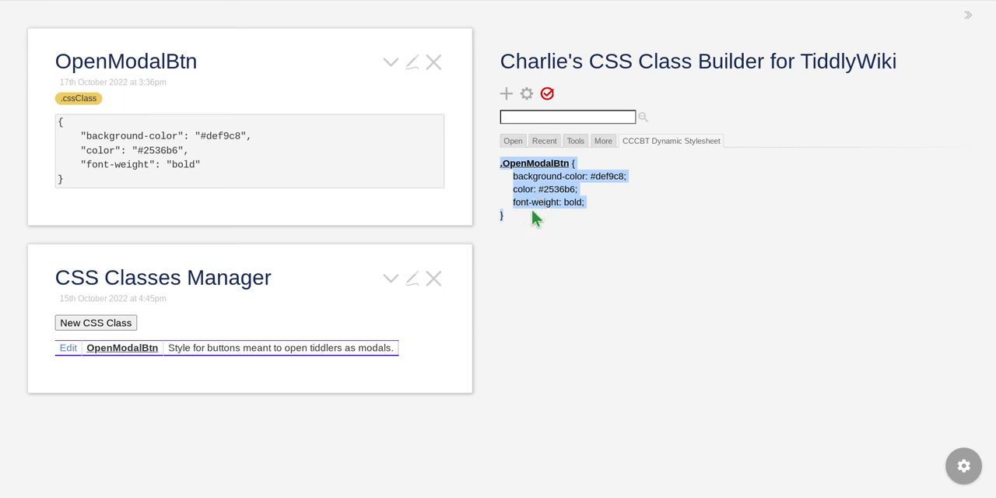
{"action": "left_click", "coordinate": [531, 206]}
Step: Switch to the tiddlywiki.com browser window and close its open tiddlers, including HelloThere and Community
{"action": "key", "text": "alt+Tab"}
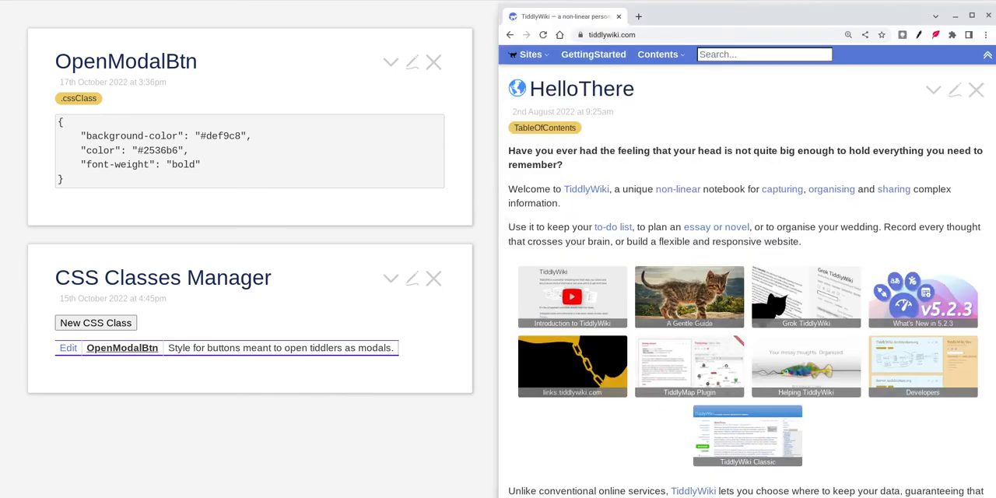
{"action": "left_click", "coordinate": [976, 91]}
{"action": "left_click", "coordinate": [977, 93]}
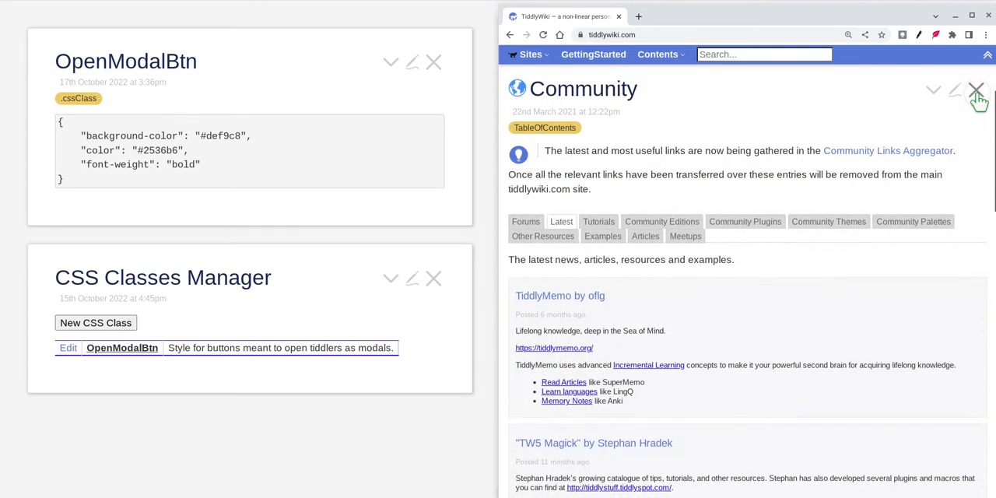
{"action": "left_click", "coordinate": [976, 94]}
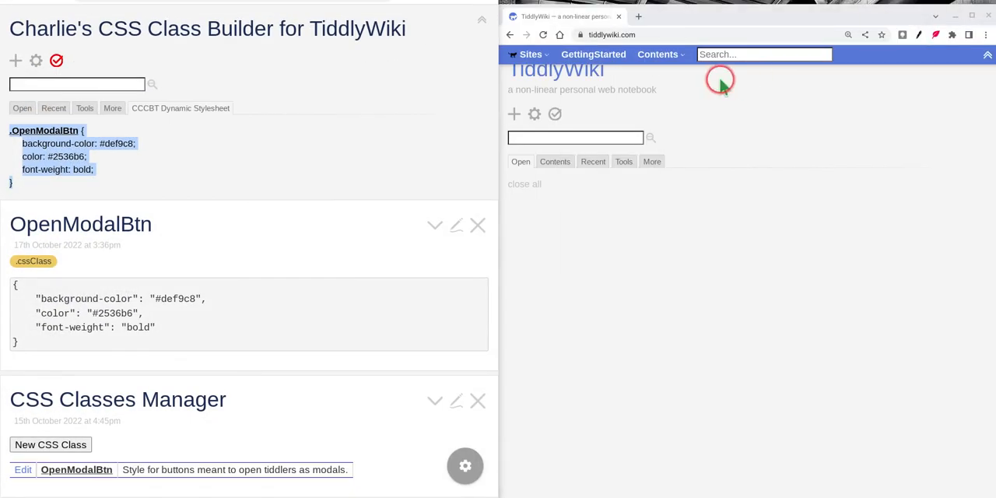
Step: Import the recent tiddlers OpenModalBtn and CCCBT Dynamic Stylesheet from the class builder wiki into tiddlywiki.com
{"action": "left_click", "coordinate": [44, 109]}
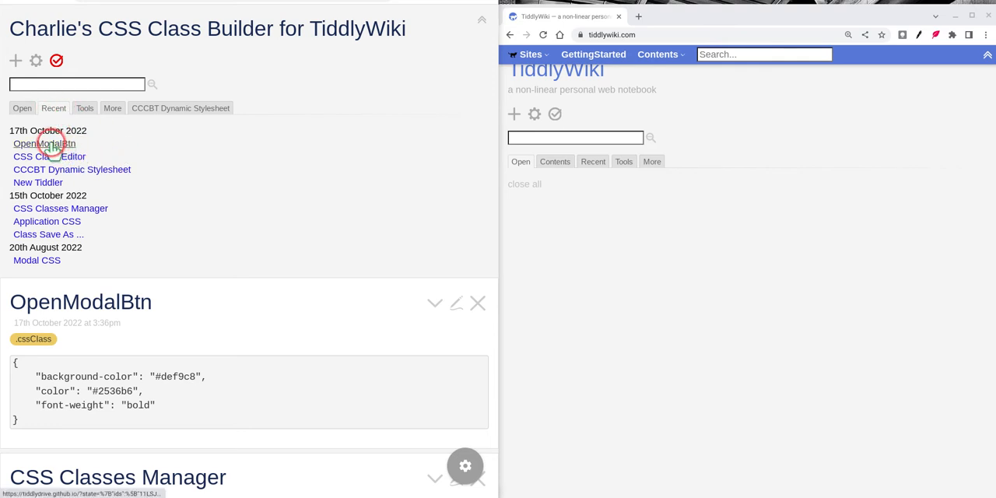
{"action": "left_click_drag", "start_coordinate": [45, 147], "coordinate": [818, 291]}
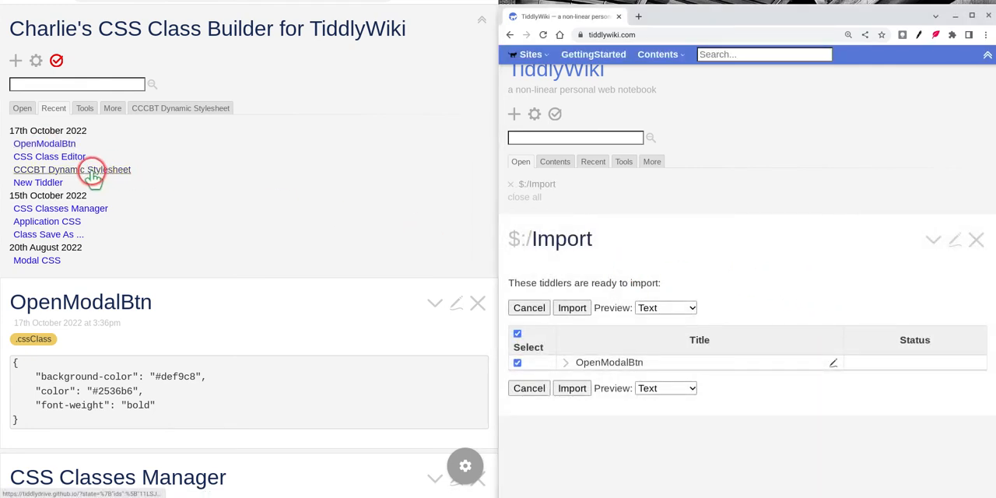
{"action": "left_click_drag", "start_coordinate": [89, 176], "coordinate": [863, 466]}
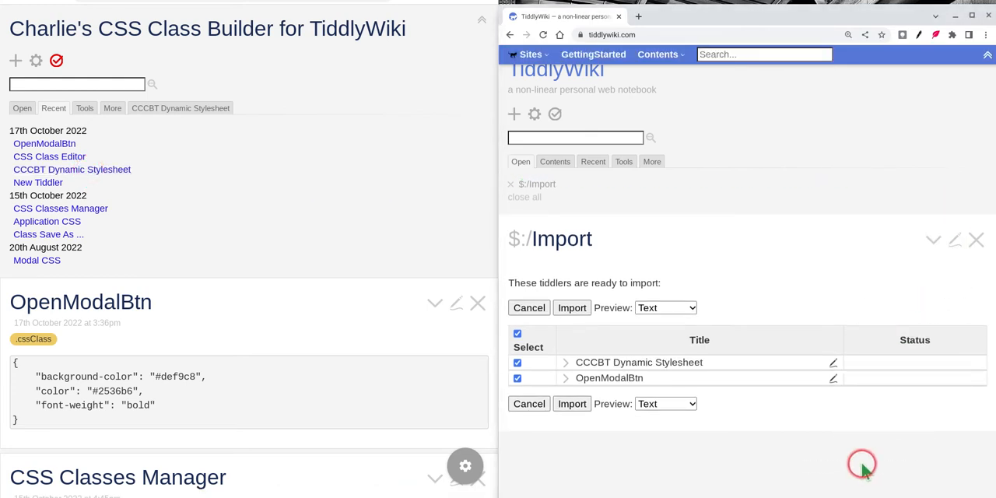
{"action": "left_click", "coordinate": [572, 404]}
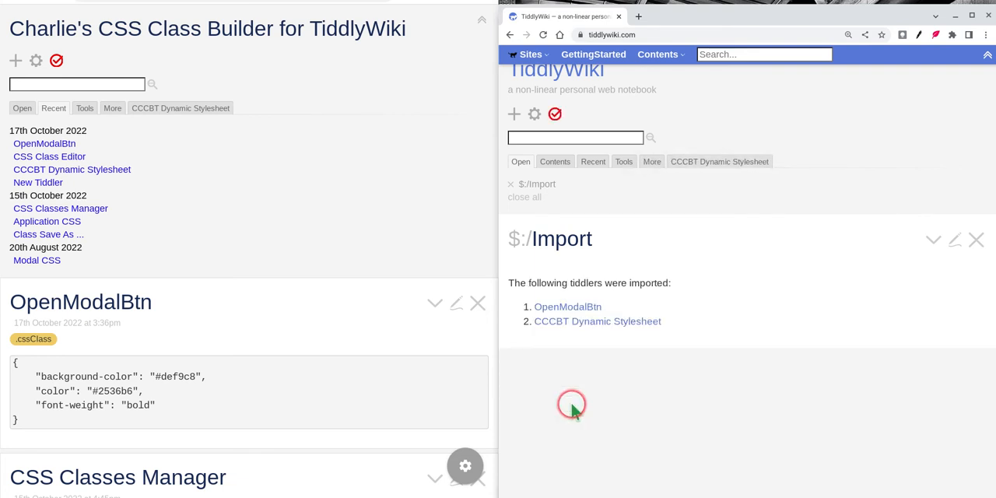
Step: Close the import report, check the imported CCCBT Dynamic Stylesheet, and return to the list of open tiddlers
{"action": "left_click", "coordinate": [976, 241]}
{"action": "left_click", "coordinate": [704, 160]}
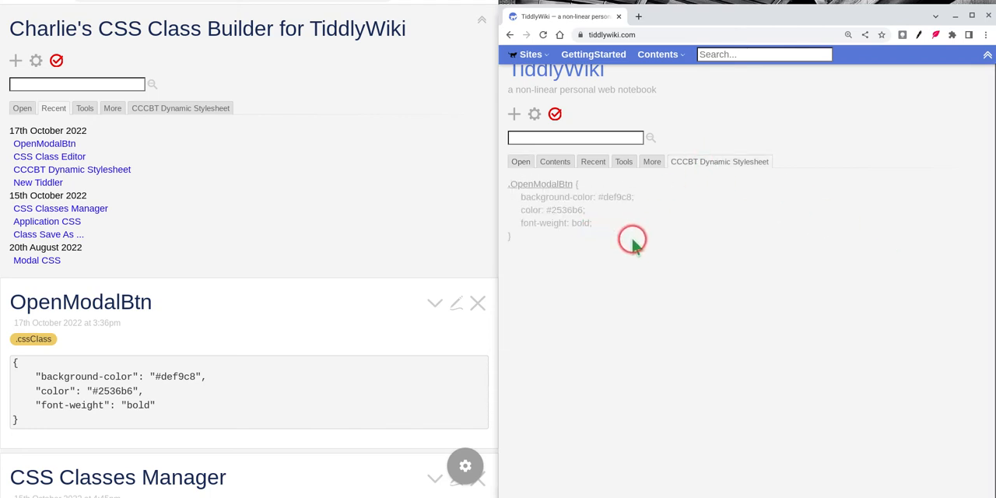
{"action": "left_click", "coordinate": [520, 161]}
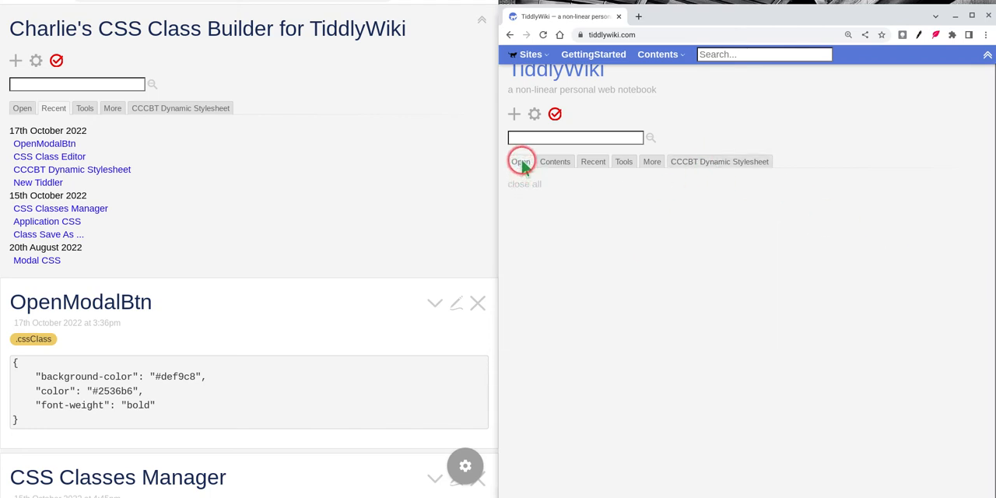
Step: Create a new tiddler on tiddlywiki.com containing the text <$button class="">My Button</$button>
{"action": "left_click", "coordinate": [513, 115]}
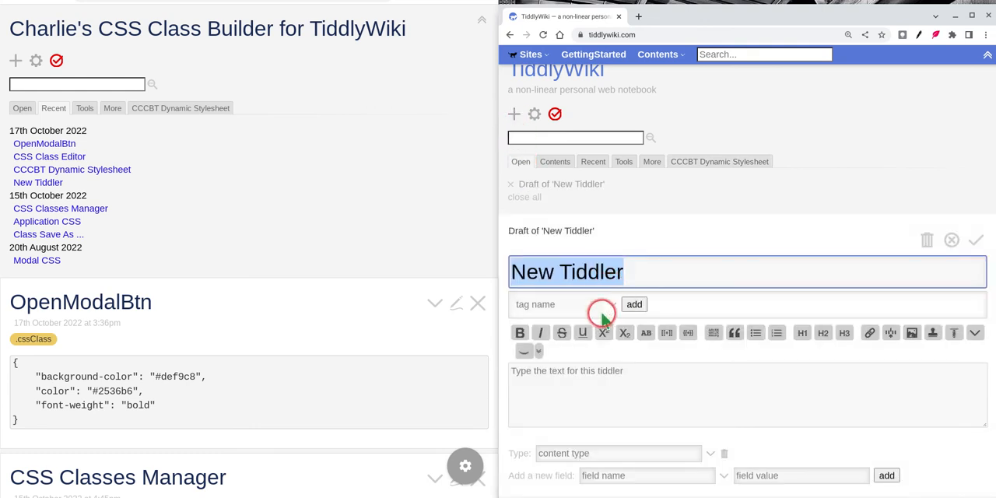
{"action": "left_click", "coordinate": [616, 378]}
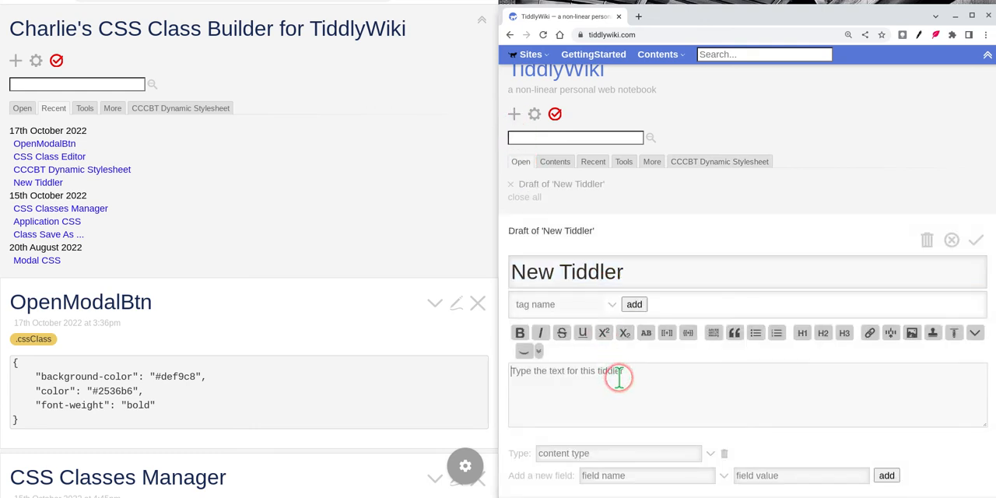
{"action": "type", "text": "<$button>My Button</$button>"}
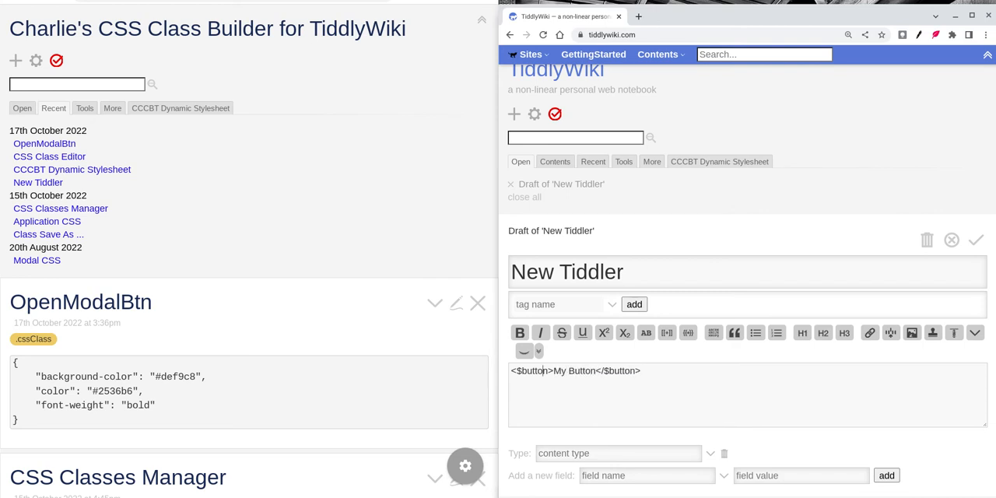
{"action": "type", "text": "class"}
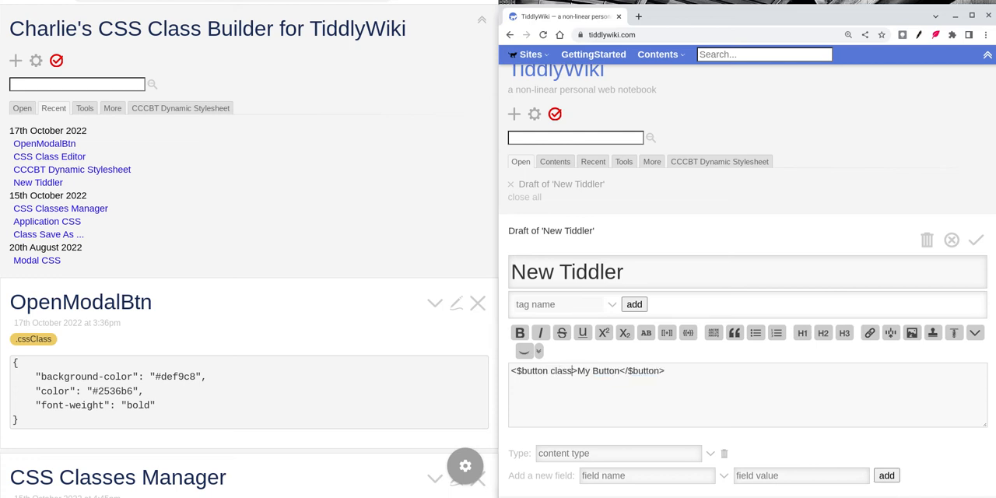
{"action": "type", "text": "=\"\""}
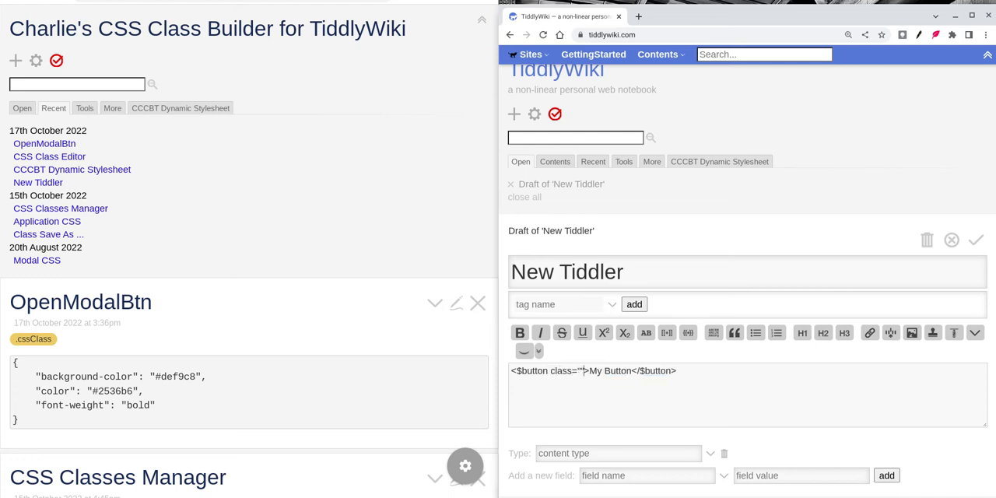
Step: Copy the class name from the OpenModalBtn tiddler on tiddlywiki.com and paste it into the button's empty class attribute in the draft
{"action": "left_click", "coordinate": [723, 161]}
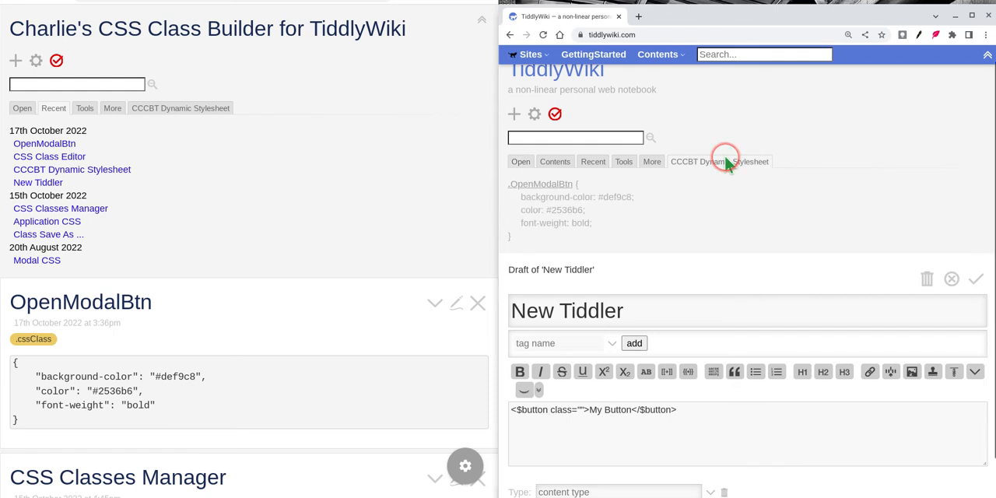
{"action": "left_click", "coordinate": [530, 186]}
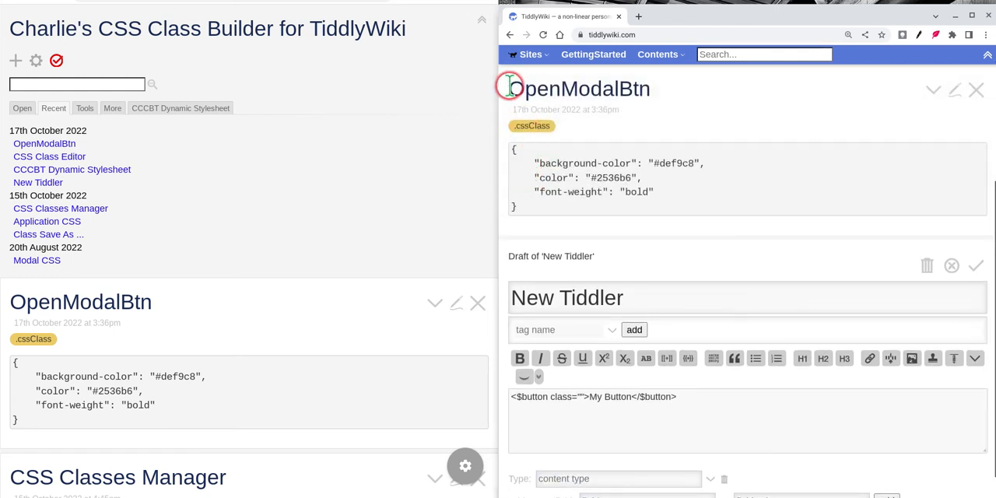
{"action": "left_click_drag", "start_coordinate": [509, 89], "coordinate": [640, 91]}
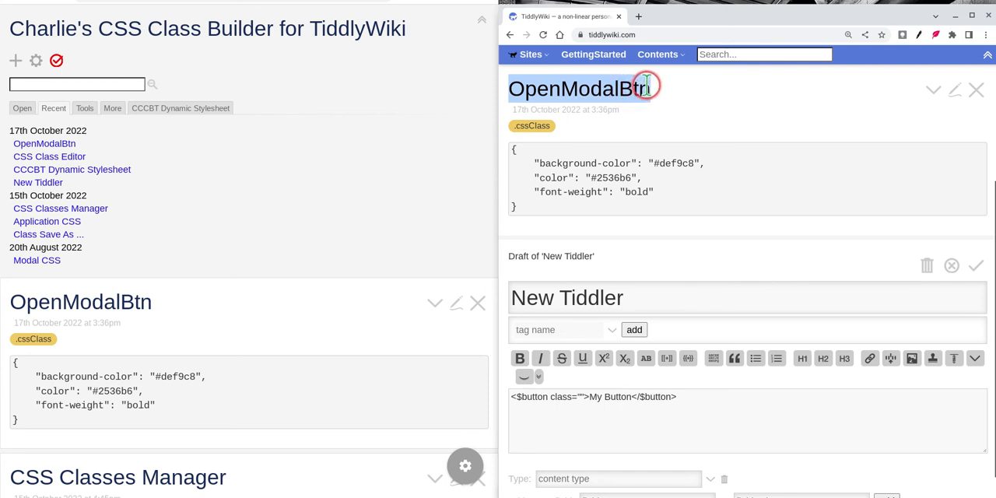
{"action": "right_click", "coordinate": [636, 88]}
{"action": "left_click", "coordinate": [661, 96]}
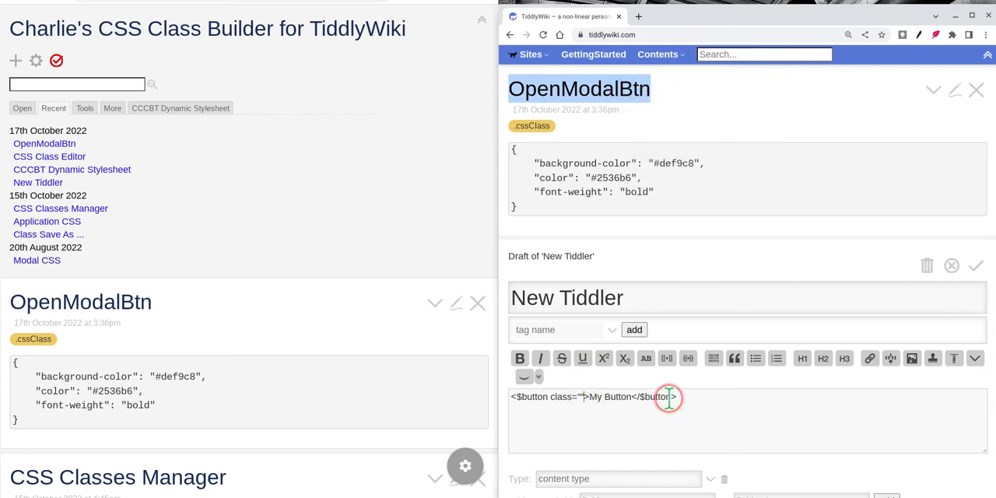
{"action": "left_click", "coordinate": [580, 397]}
{"action": "key", "text": "ctrl+v"}
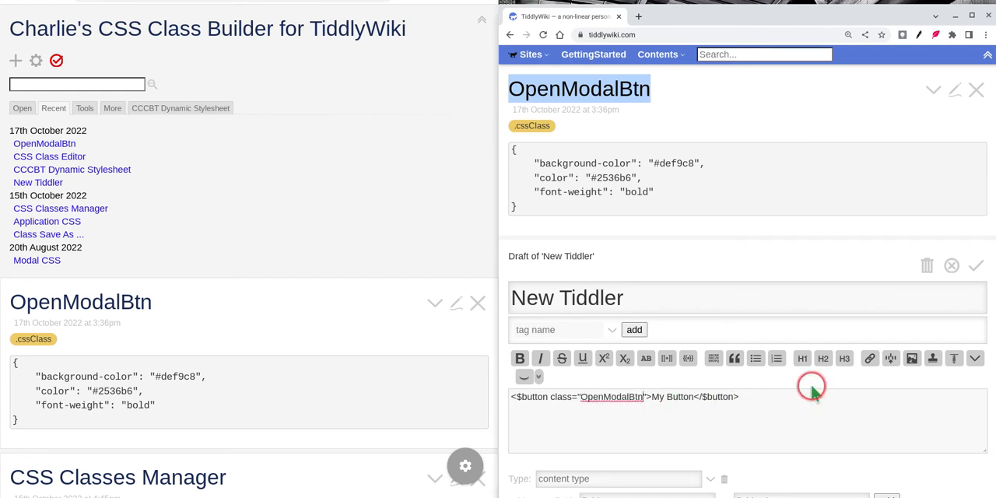
Step: Turn on the preview for the New Tiddler draft and save the tiddler
{"action": "left_click", "coordinate": [522, 376]}
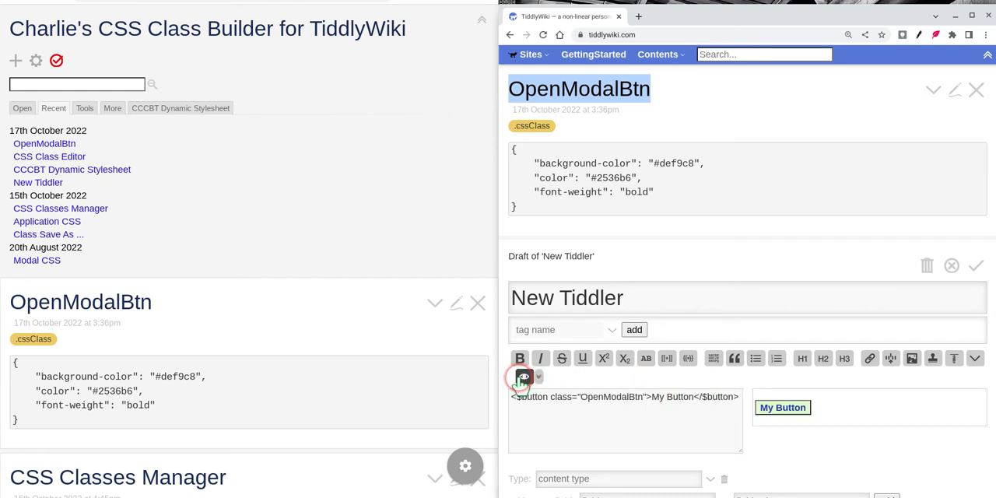
{"action": "left_click", "coordinate": [777, 428]}
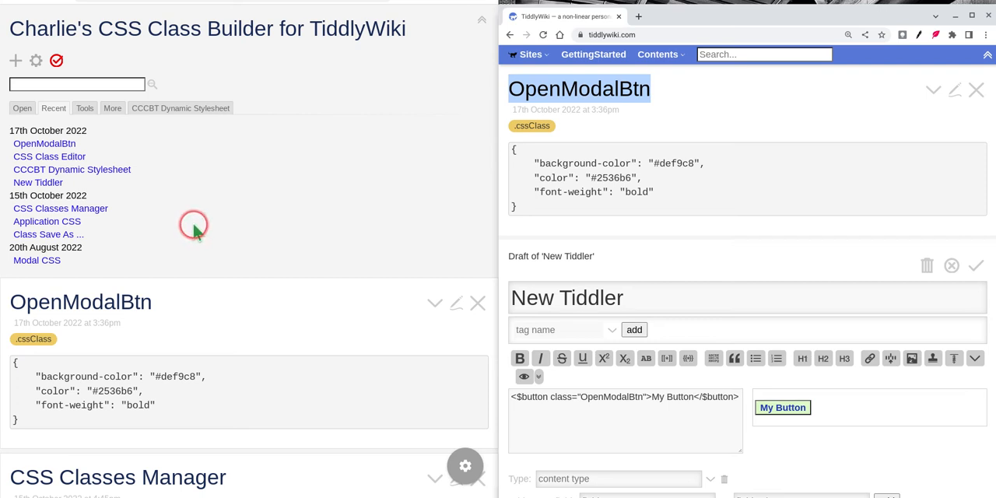
{"action": "left_click", "coordinate": [975, 265]}
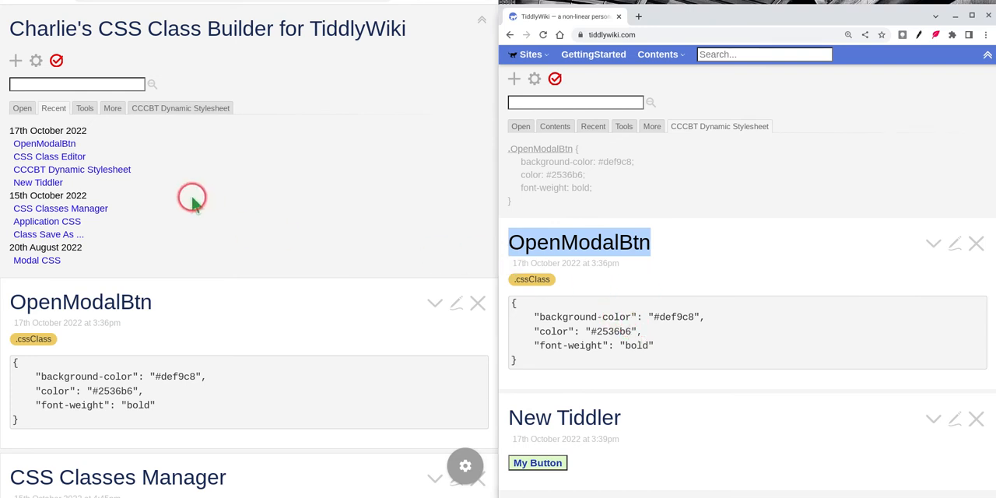
Step: Import the recent OpenModalBtn tiddler from tiddlywiki.com into the class builder wiki, and close the import report and the OpenModalBtn tiddler there
{"action": "left_click", "coordinate": [553, 126]}
{"action": "left_click", "coordinate": [521, 126]}
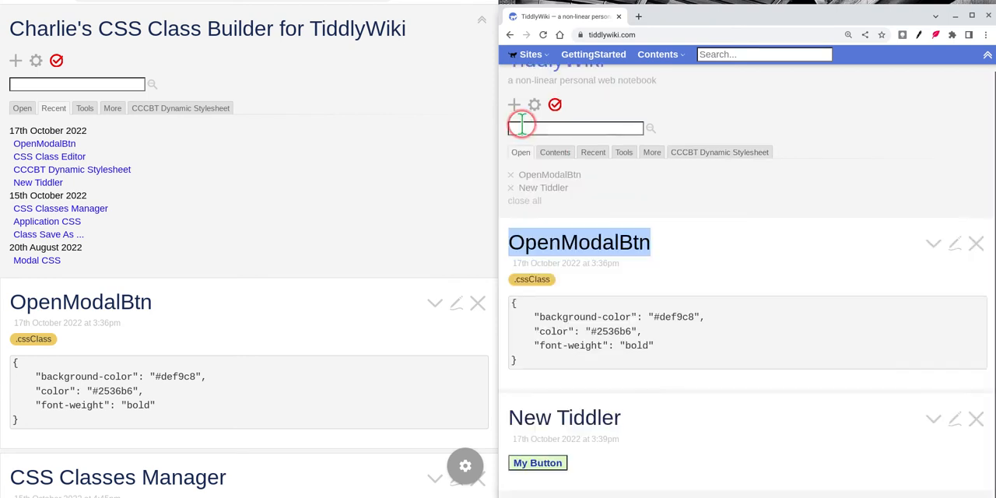
{"action": "left_click", "coordinate": [592, 153]}
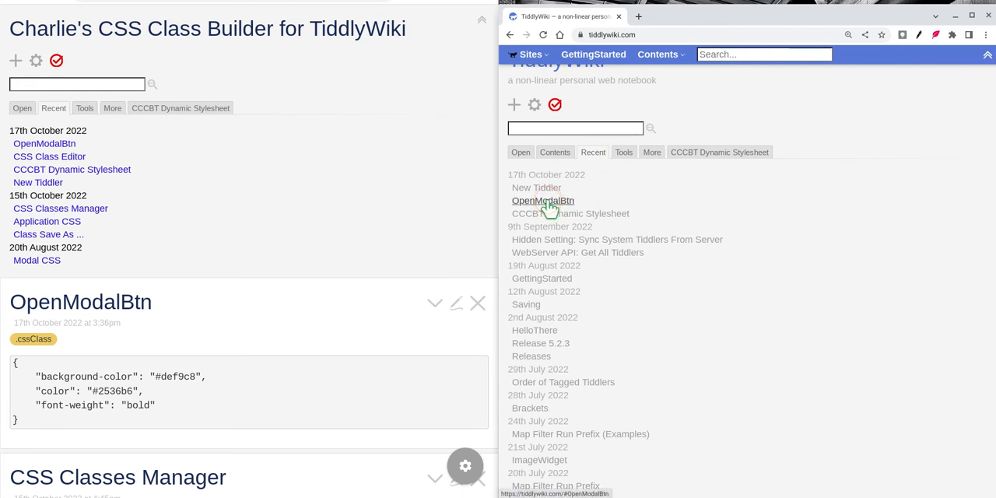
{"action": "left_click_drag", "start_coordinate": [549, 206], "coordinate": [343, 78]}
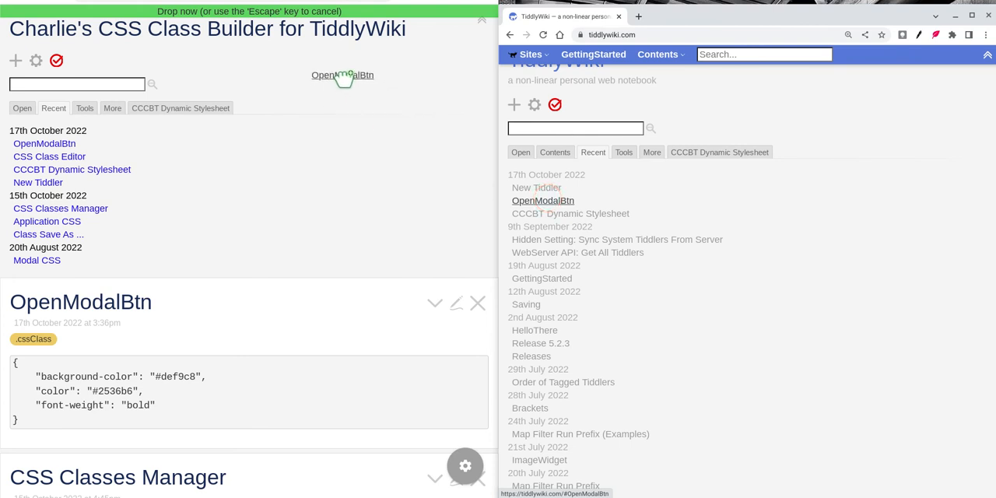
{"action": "left_click_drag", "start_coordinate": [344, 78], "coordinate": [339, 74]}
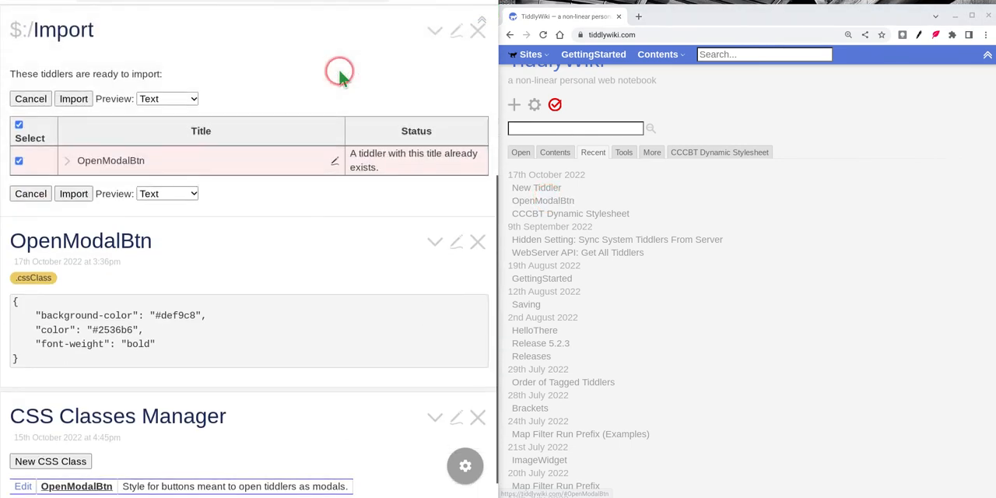
{"action": "left_click", "coordinate": [75, 193]}
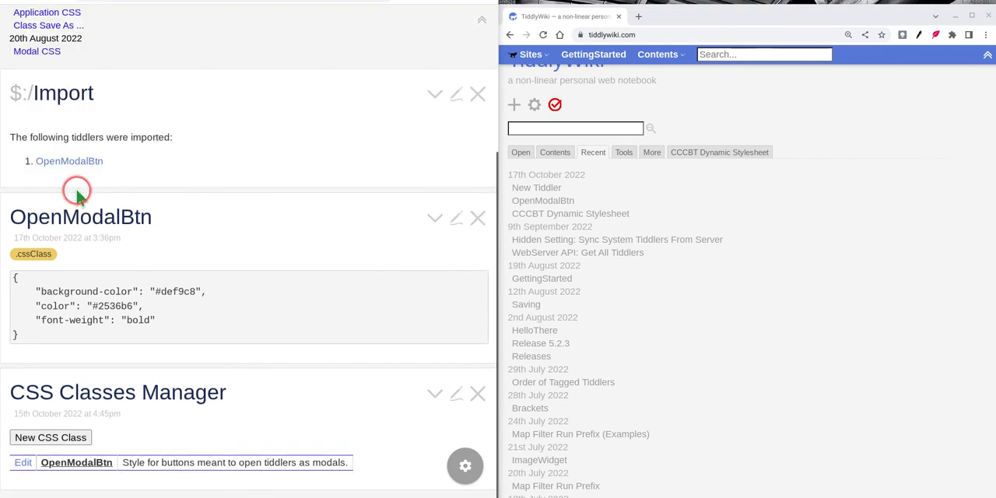
{"action": "left_click", "coordinate": [478, 93]}
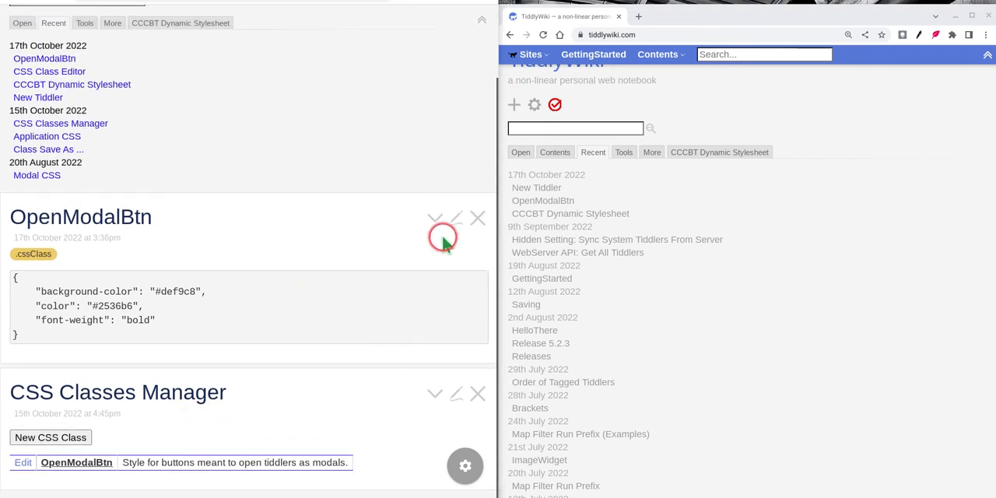
{"action": "left_click", "coordinate": [477, 218]}
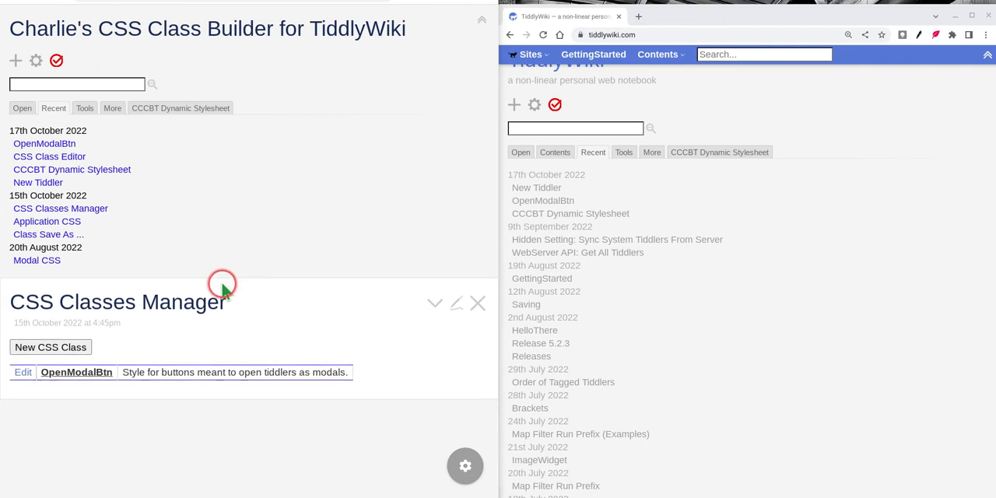
Step: Create a new CSS class in the class builder and close the rename dialog, keeping the default name NewCSSclass
{"action": "left_click", "coordinate": [58, 349]}
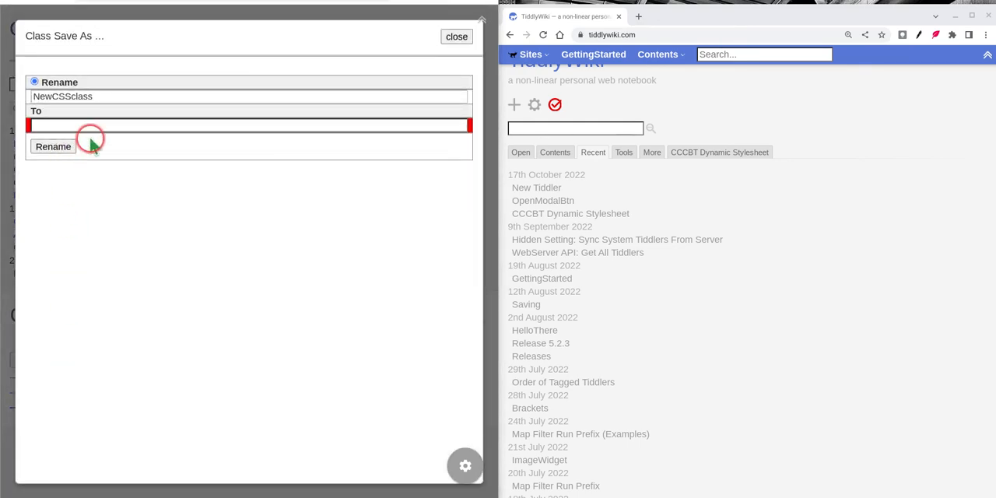
{"action": "left_click", "coordinate": [456, 37]}
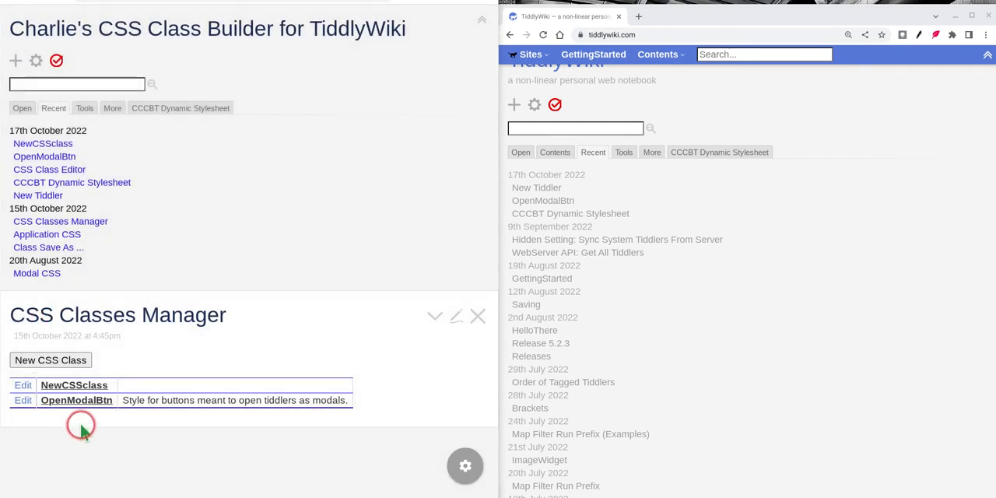
Step: Open the OpenModalBtn class for editing in the class builder and close the OpenModalBtn tiddler on tiddlywiki.com
{"action": "left_click", "coordinate": [22, 399]}
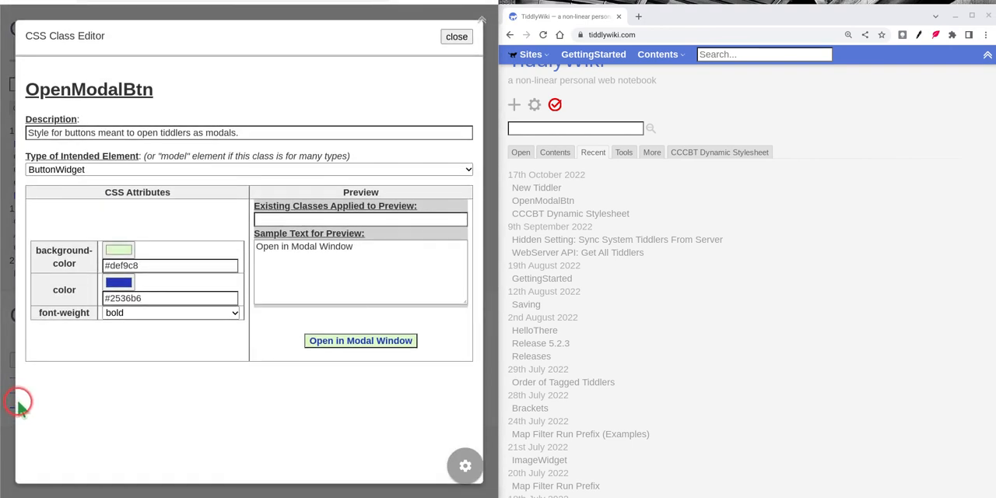
{"action": "left_click", "coordinate": [148, 313]}
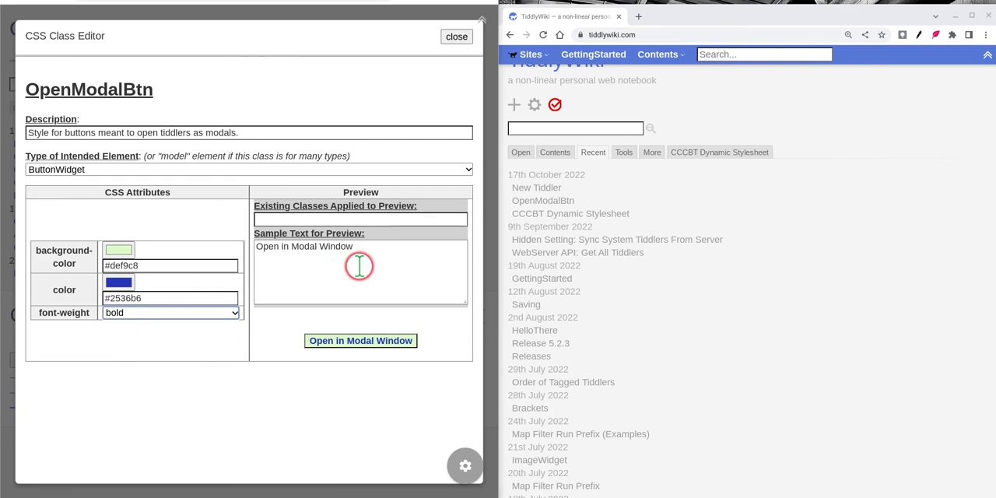
{"action": "scroll", "coordinate": [681, 268], "scroll_direction": "down", "scroll_amount": 5}
{"action": "scroll", "coordinate": [681, 272], "scroll_direction": "down", "scroll_amount": 15}
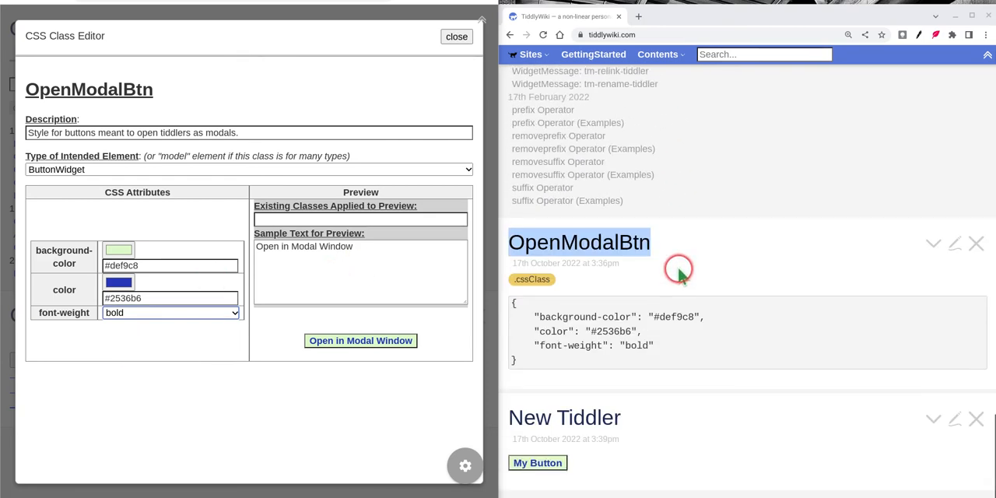
{"action": "left_click", "coordinate": [969, 251]}
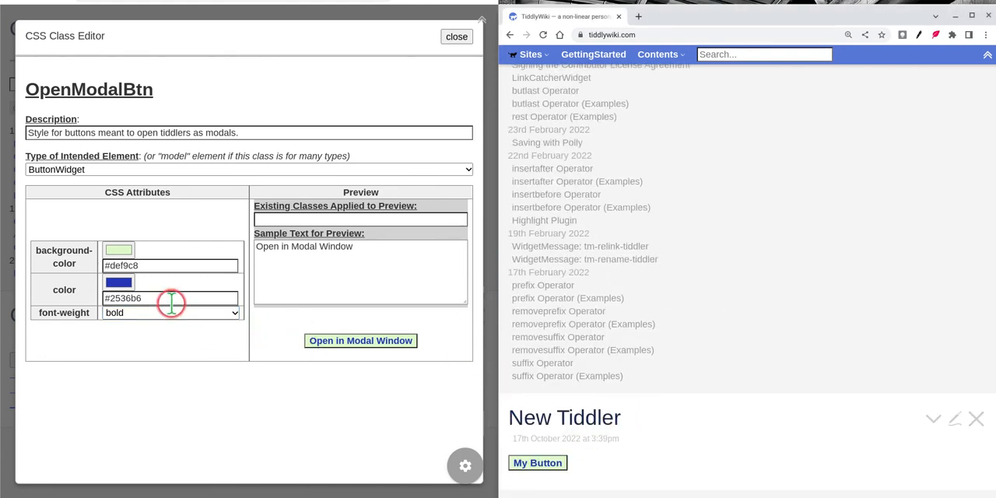
Step: Set the OpenModalBtn class's font-weight to normal and its background-color to yellow, #faf205
{"action": "left_click", "coordinate": [150, 313]}
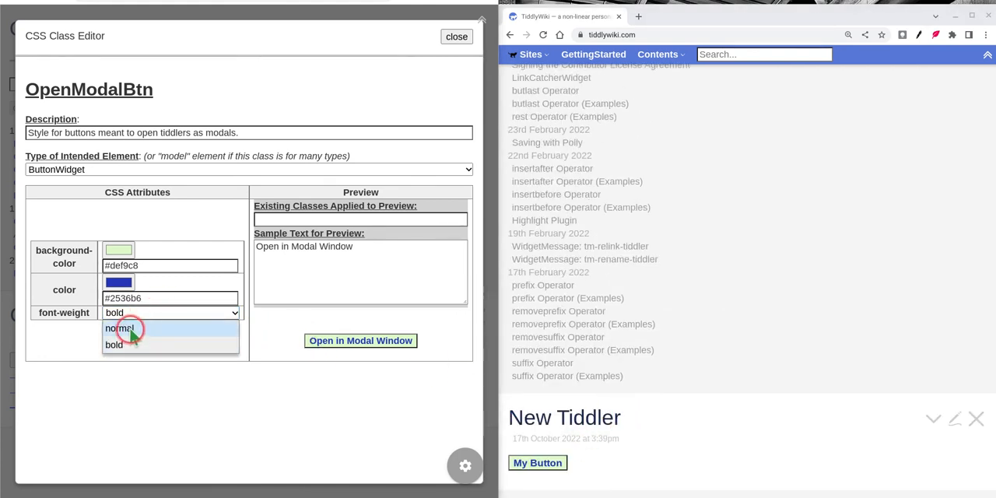
{"action": "left_click", "coordinate": [131, 328]}
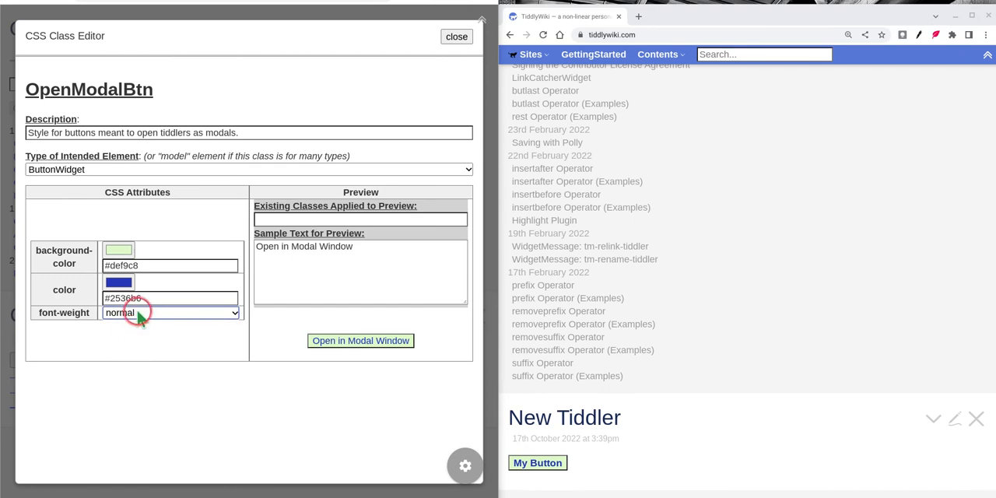
{"action": "left_click", "coordinate": [120, 248]}
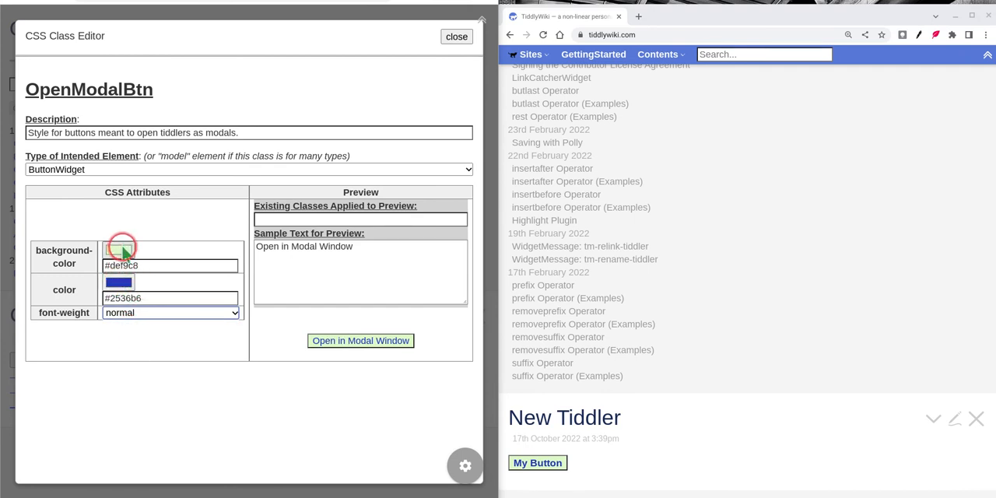
{"action": "left_click_drag", "start_coordinate": [227, 366], "coordinate": [229, 363]}
{"action": "left_click", "coordinate": [248, 266]}
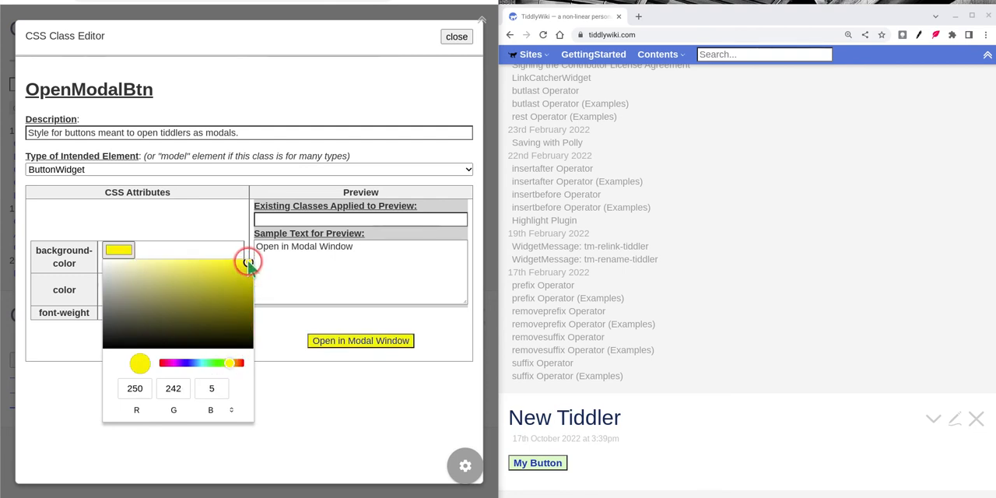
{"action": "left_click", "coordinate": [295, 403]}
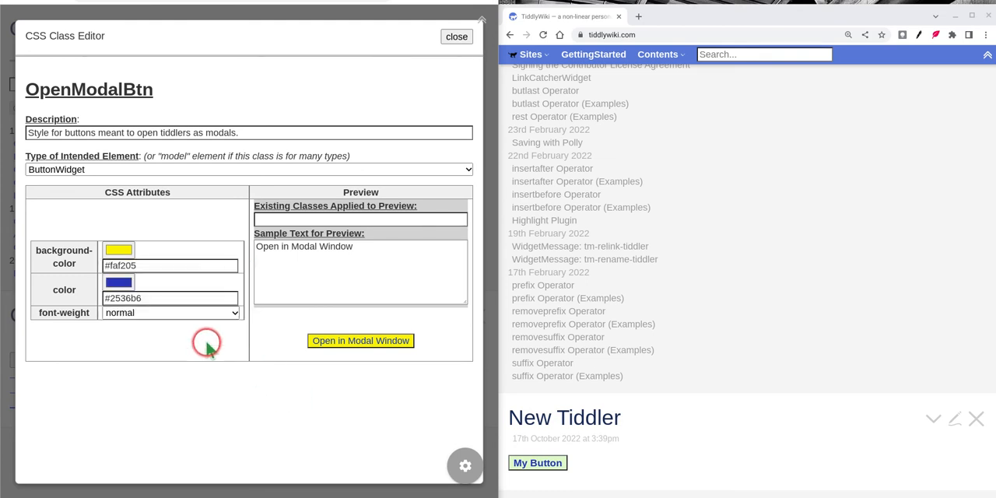
Step: Set the OpenModalBtn class's text color to purple, #5b0495, and close the class editor
{"action": "left_click", "coordinate": [118, 282]}
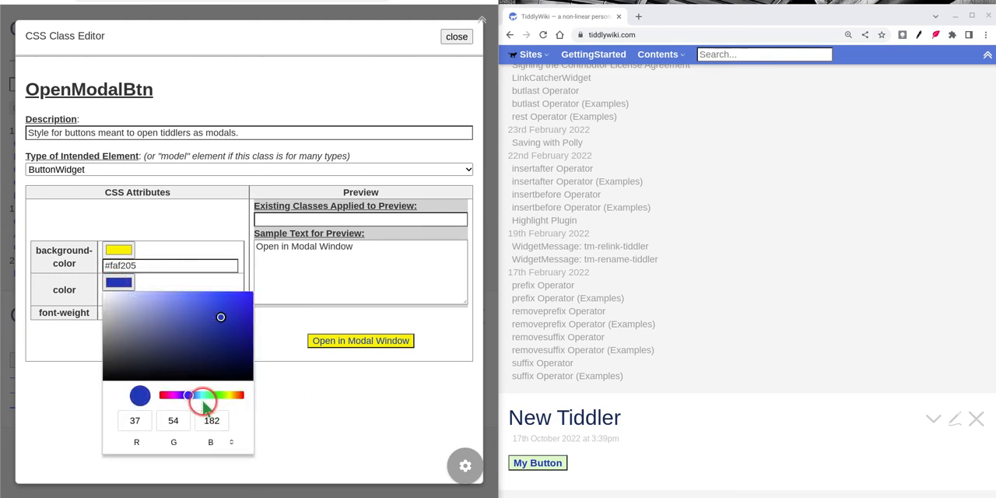
{"action": "left_click_drag", "start_coordinate": [190, 397], "coordinate": [179, 398]}
{"action": "left_click", "coordinate": [248, 329]}
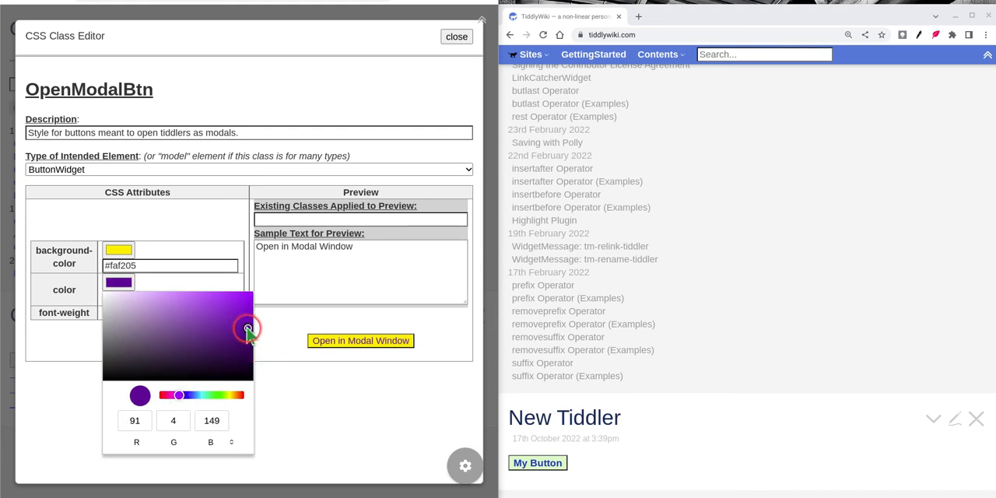
{"action": "left_click", "coordinate": [308, 432]}
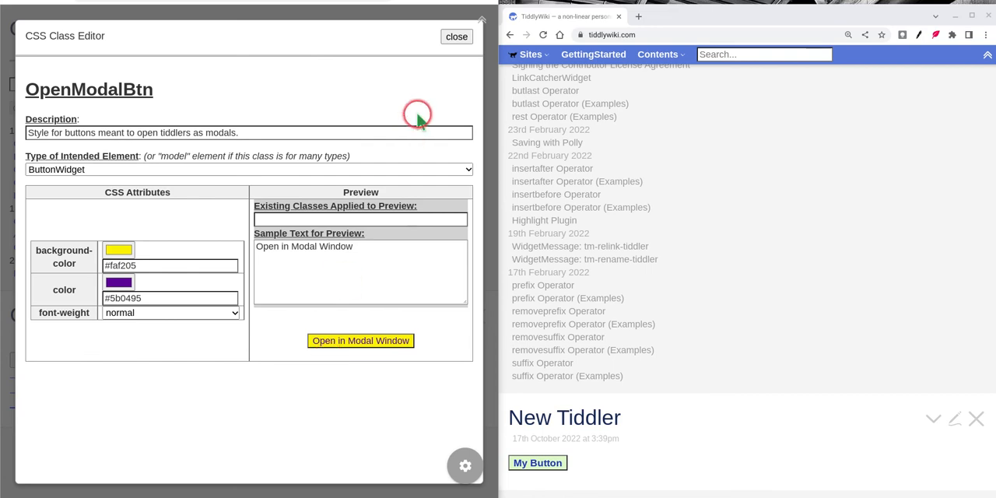
{"action": "left_click", "coordinate": [454, 37]}
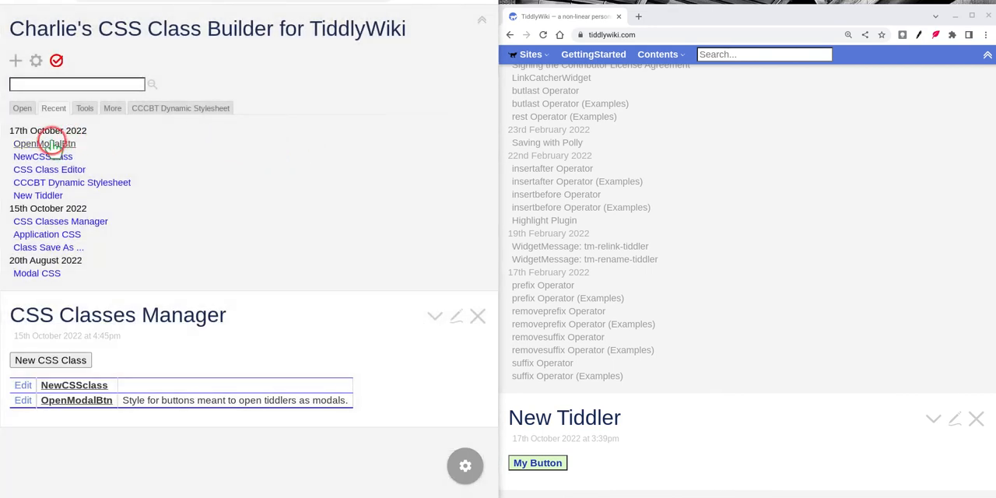
Step: Import the edited OpenModalBtn tiddler from the class builder wiki into tiddlywiki.com, overwriting the existing one
{"action": "left_click_drag", "start_coordinate": [48, 142], "coordinate": [892, 280]}
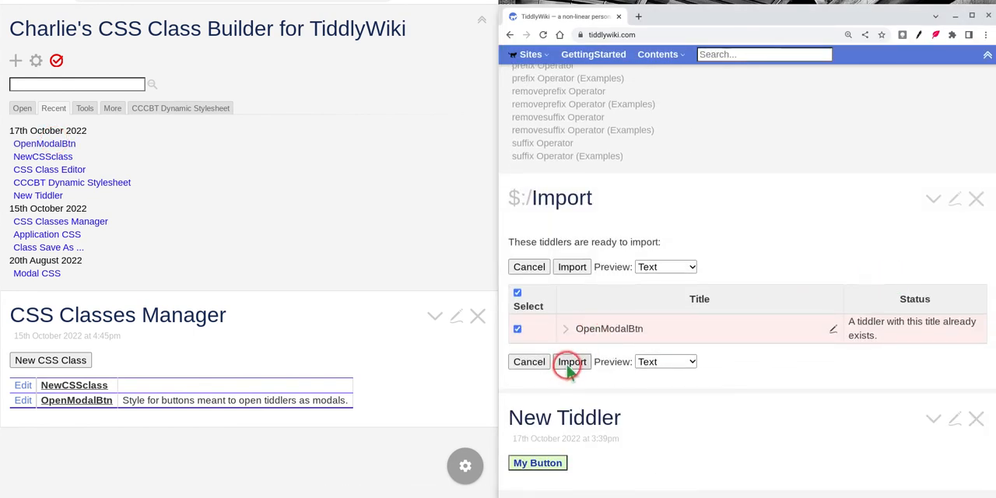
{"action": "left_click", "coordinate": [570, 361]}
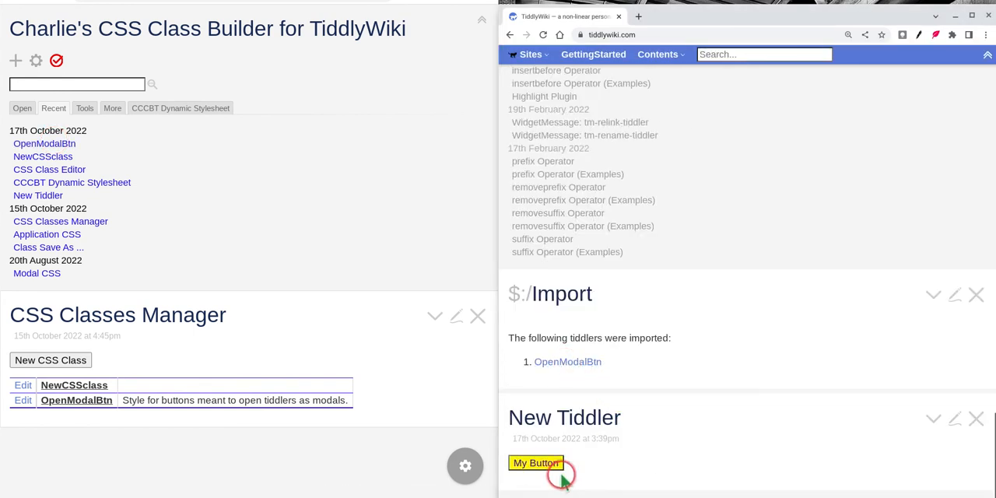